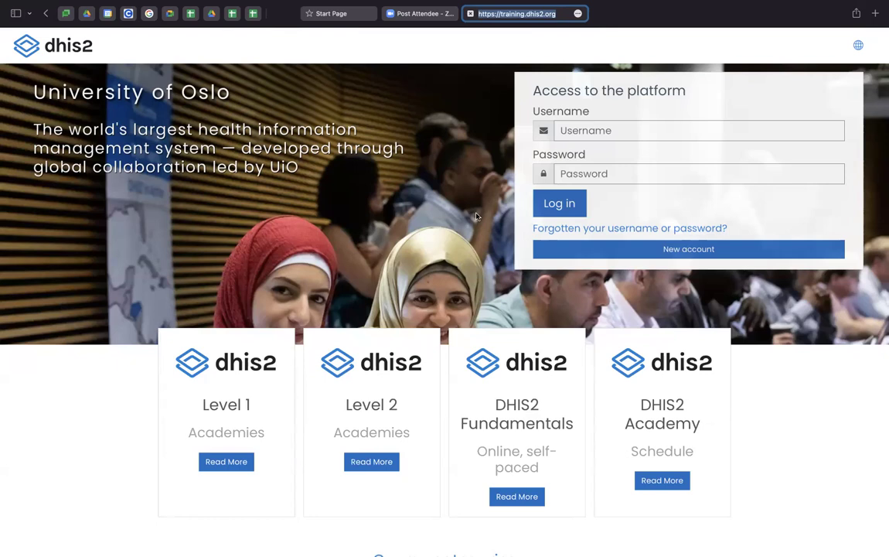
- Open the New account registration form and try its Username and Password fields, leaving them blank
{"action": "left_click", "coordinate": [634, 253]}
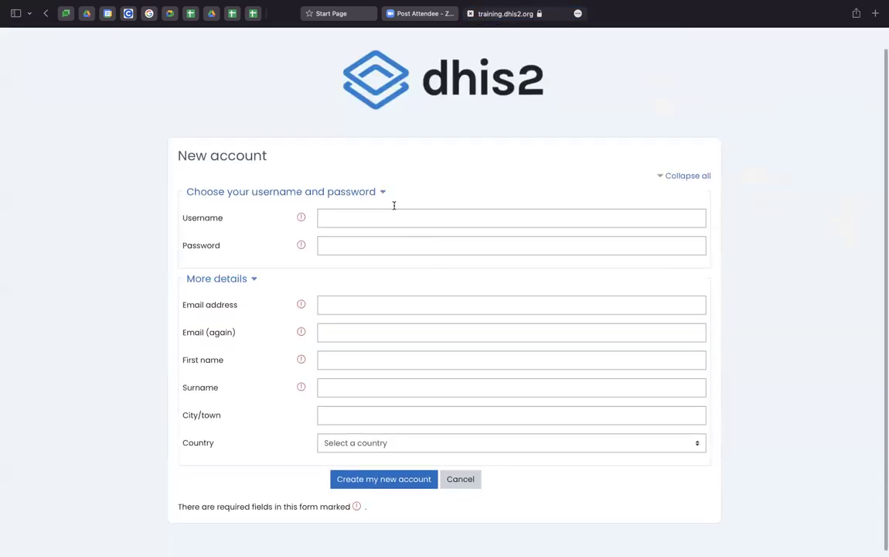
{"action": "left_click", "coordinate": [354, 221]}
{"action": "left_click", "coordinate": [343, 242]}
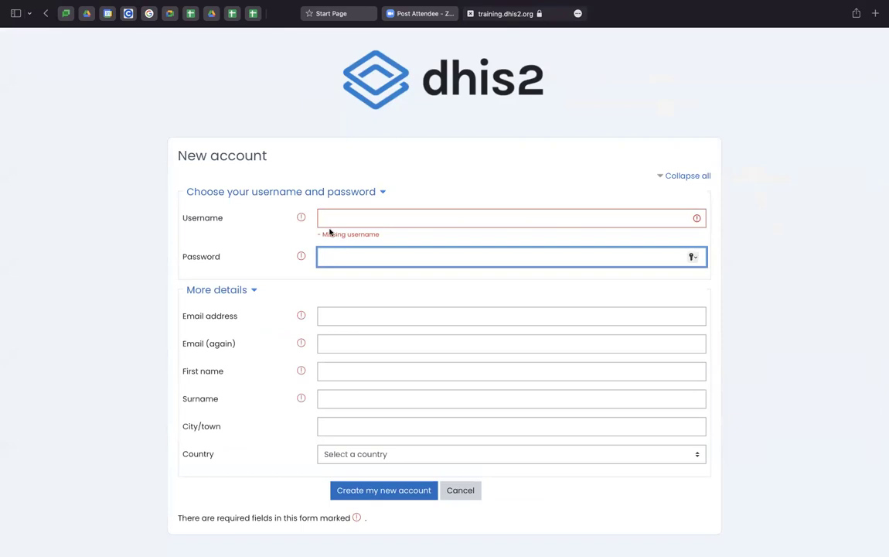
{"action": "left_click", "coordinate": [297, 236]}
{"action": "left_click", "coordinate": [330, 220]}
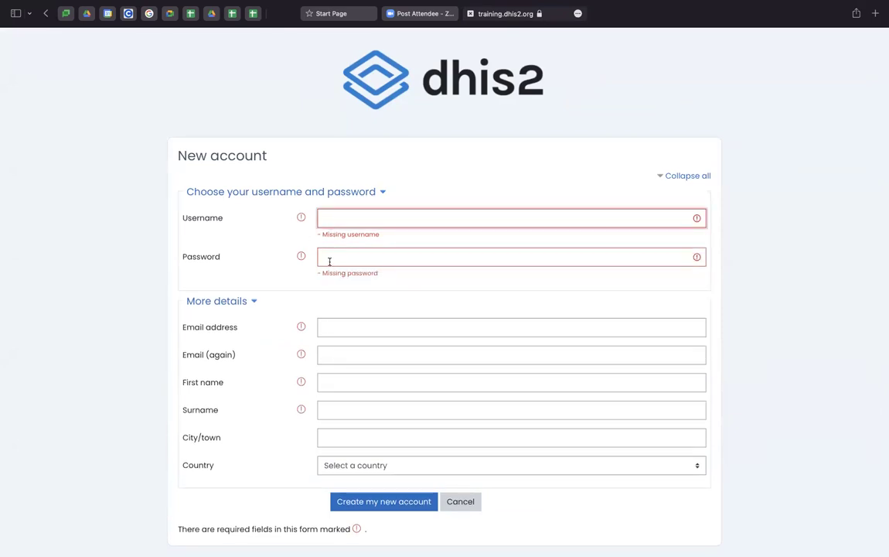
{"action": "left_click", "coordinate": [329, 257]}
{"action": "scroll", "coordinate": [330, 257], "scroll_direction": "down", "scroll_amount": 1}
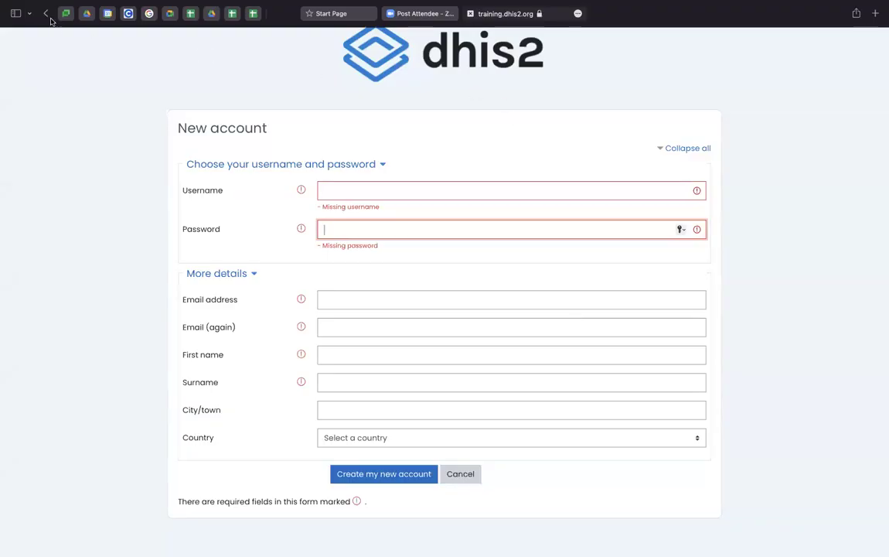
- Log in with the account's e-mail and password, declining to save the password
{"action": "left_click", "coordinate": [47, 14]}
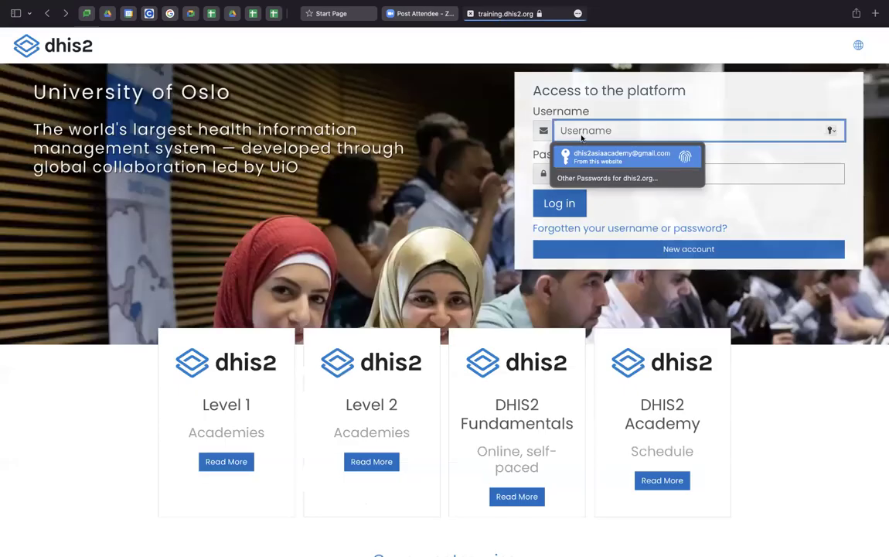
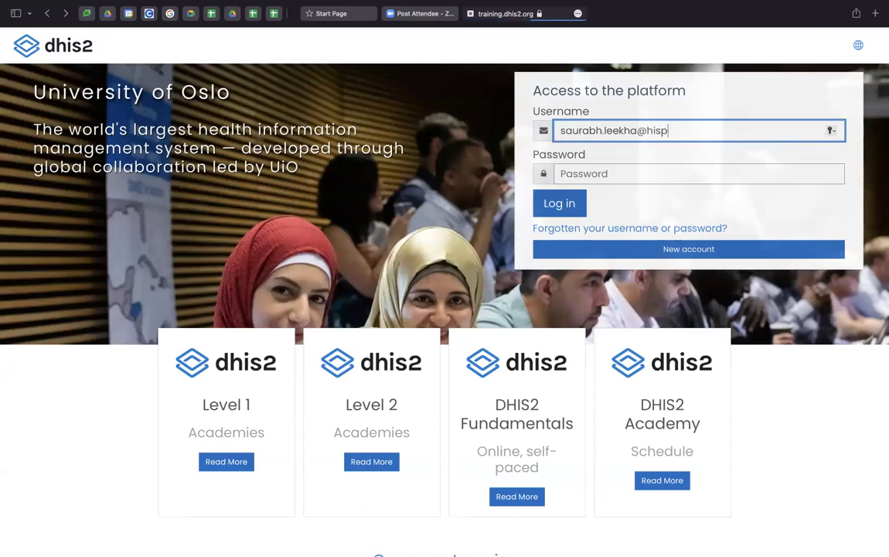
{"action": "key", "text": "Tab"}
{"action": "type", "text": "•••••••••••••"}
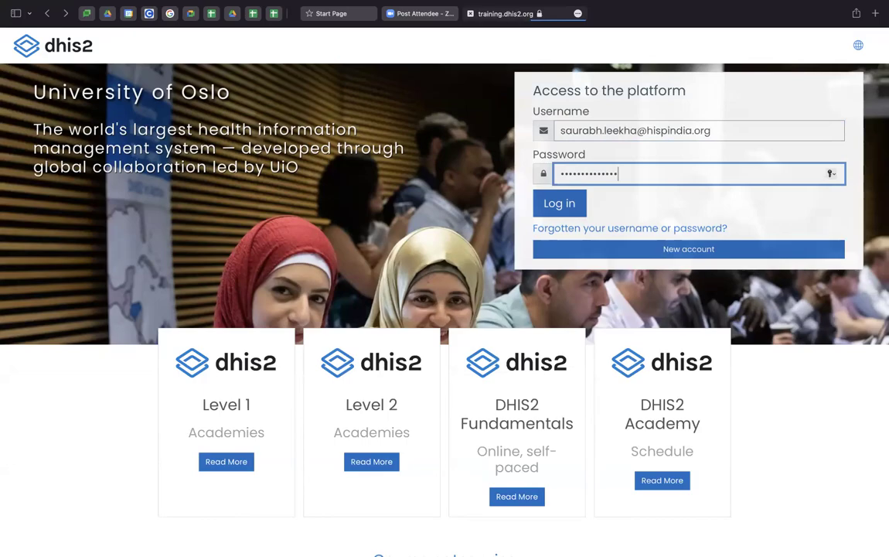
{"action": "key", "text": "Return"}
{"action": "left_click", "coordinate": [463, 321]}
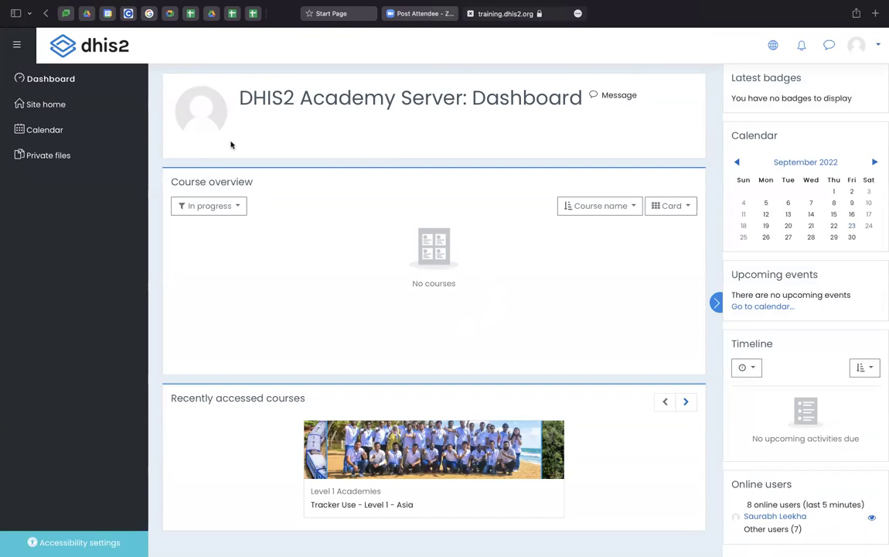
- Go through Site home, 2022 DHIS2 Academies and Level 1 Academies into Tracker Use - Level 1 - Asia
{"action": "left_click", "coordinate": [52, 108]}
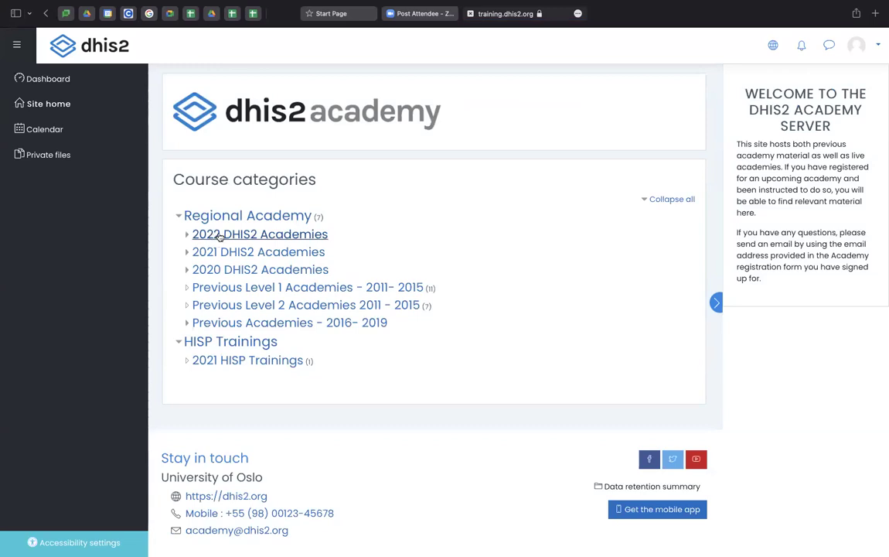
{"action": "left_click", "coordinate": [220, 235]}
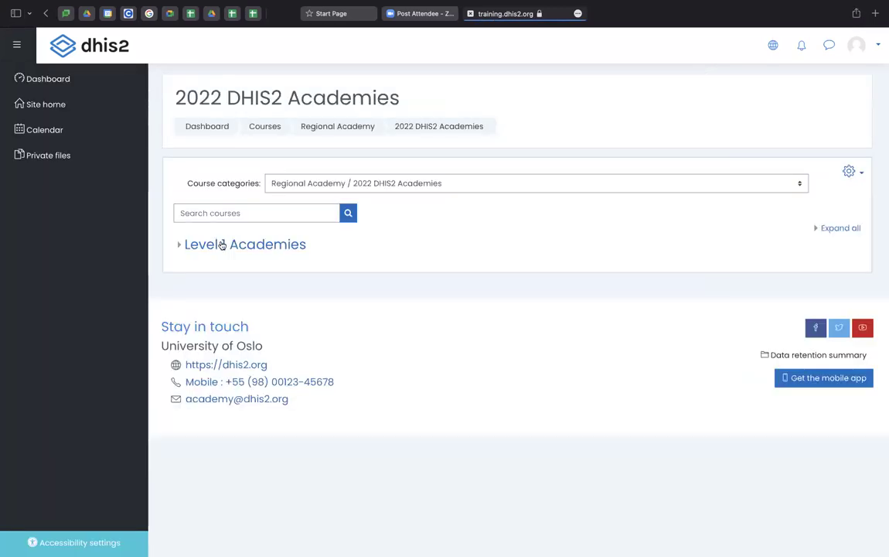
{"action": "left_click", "coordinate": [222, 245]}
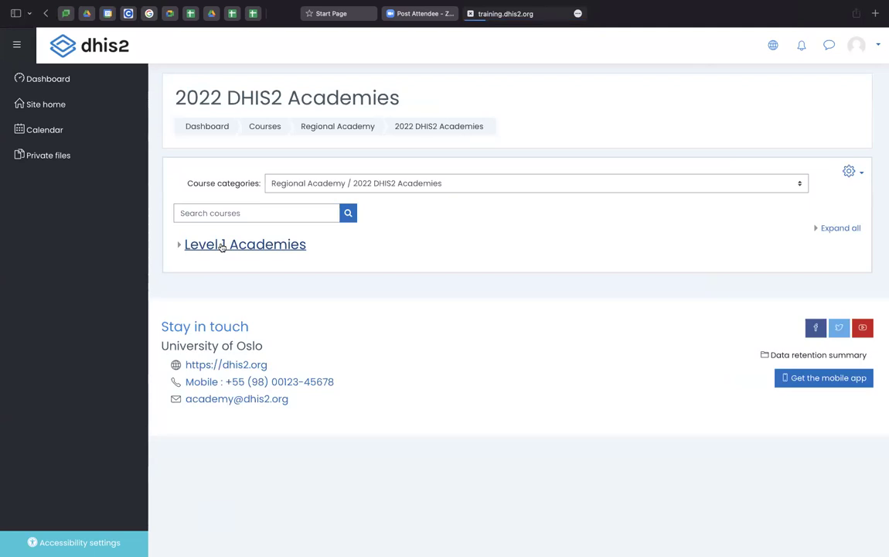
{"action": "scroll", "coordinate": [263, 339], "scroll_direction": "down", "scroll_amount": 5}
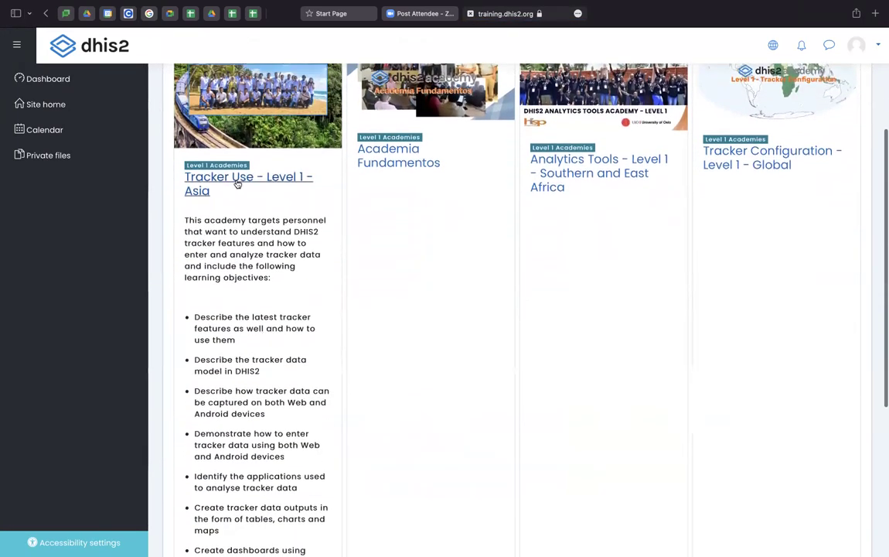
{"action": "scroll", "coordinate": [228, 203], "scroll_direction": "down", "scroll_amount": 2}
{"action": "scroll", "coordinate": [228, 202], "scroll_direction": "down", "scroll_amount": 3}
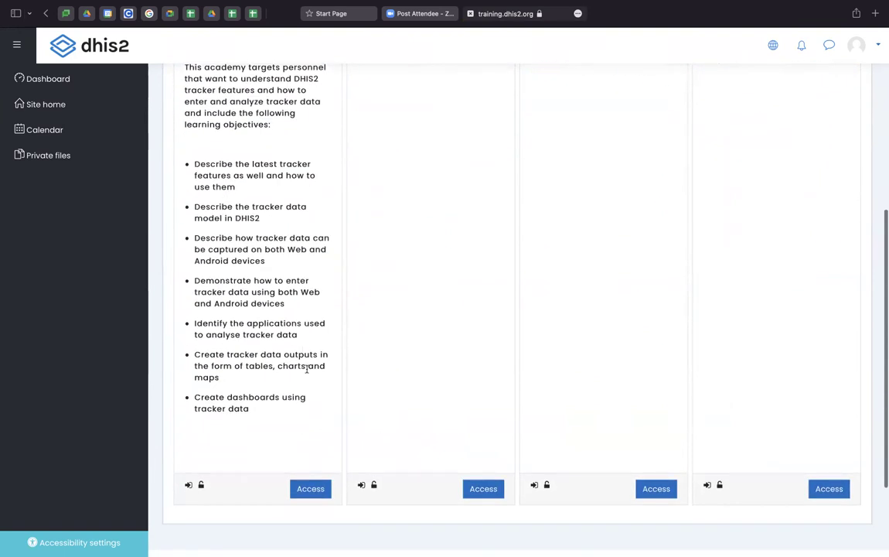
{"action": "left_click", "coordinate": [309, 489]}
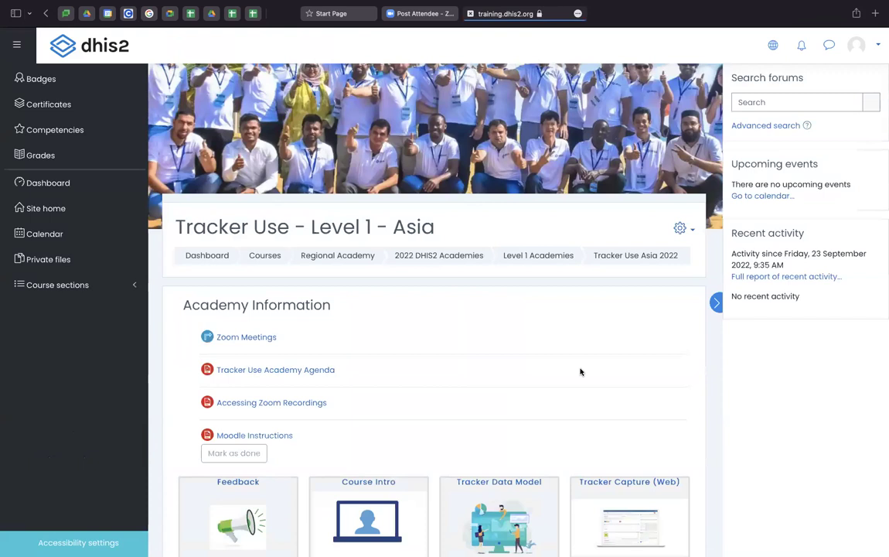
{"action": "scroll", "coordinate": [581, 371], "scroll_direction": "down", "scroll_amount": 5}
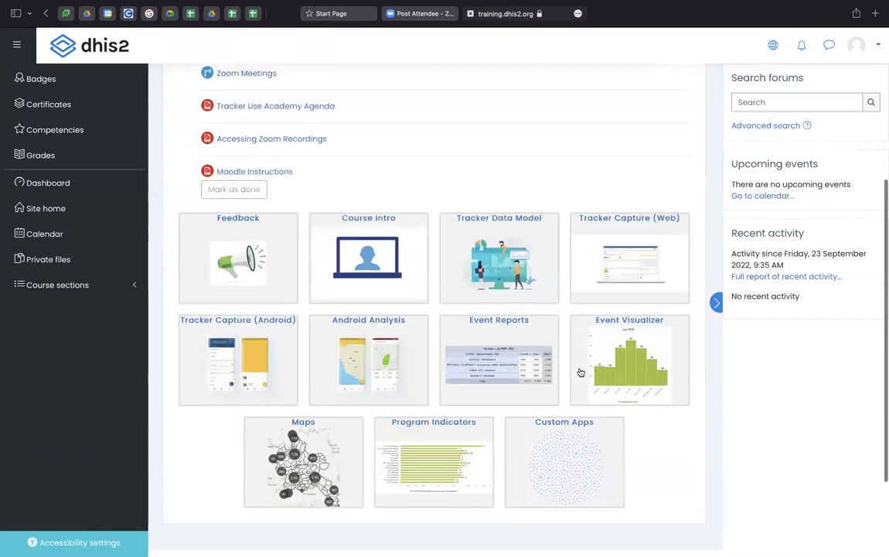
{"action": "scroll", "coordinate": [581, 371], "scroll_direction": "down", "scroll_amount": 1}
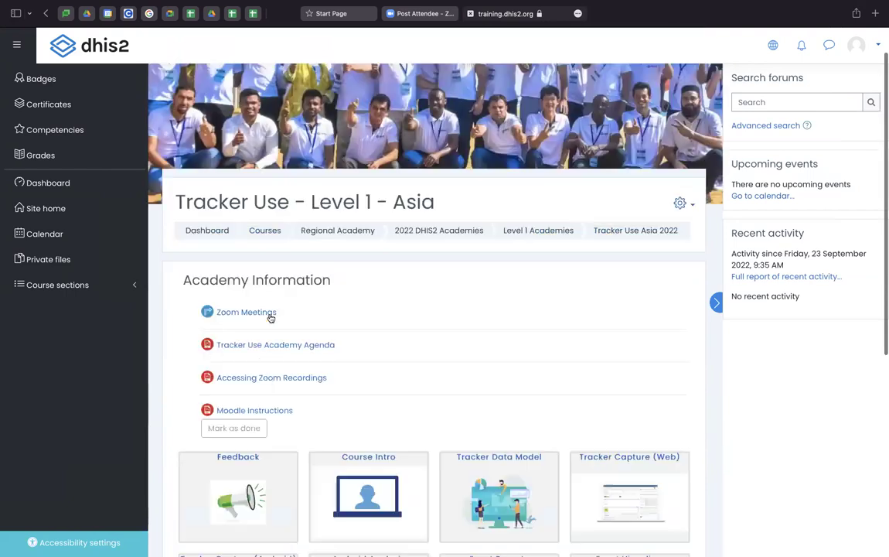
{"action": "scroll", "coordinate": [272, 314], "scroll_direction": "up", "scroll_amount": 5}
- Self-enrol as a student in Tracker Use - Level 1 - Asia and dismiss the tour tip
{"action": "left_click", "coordinate": [679, 204]}
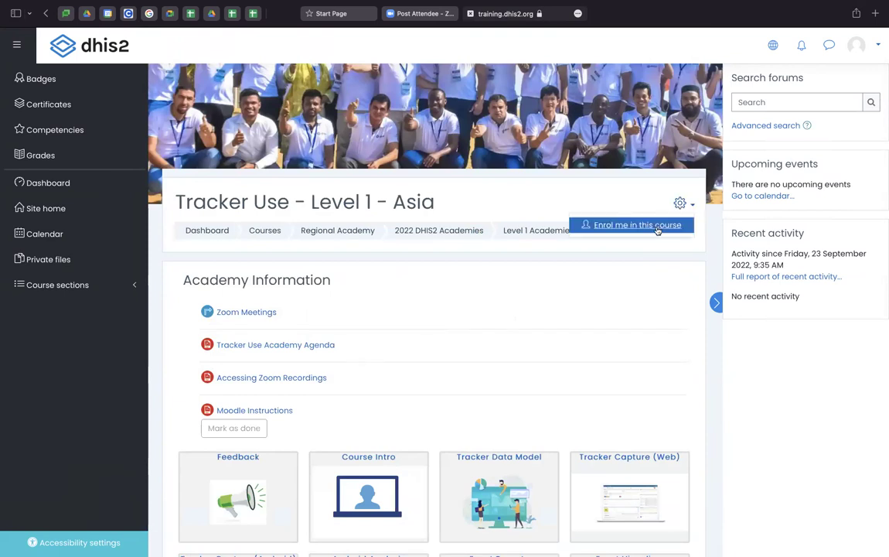
{"action": "left_click", "coordinate": [657, 229]}
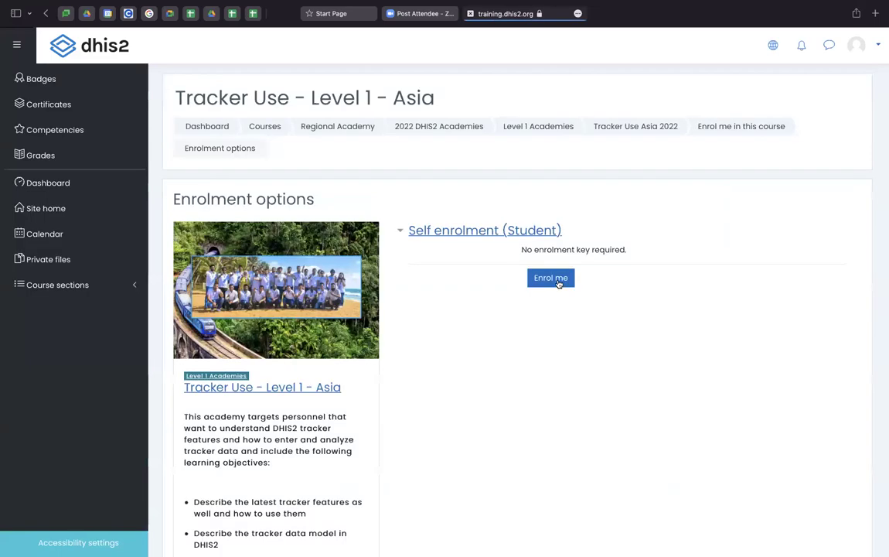
{"action": "left_click", "coordinate": [557, 283]}
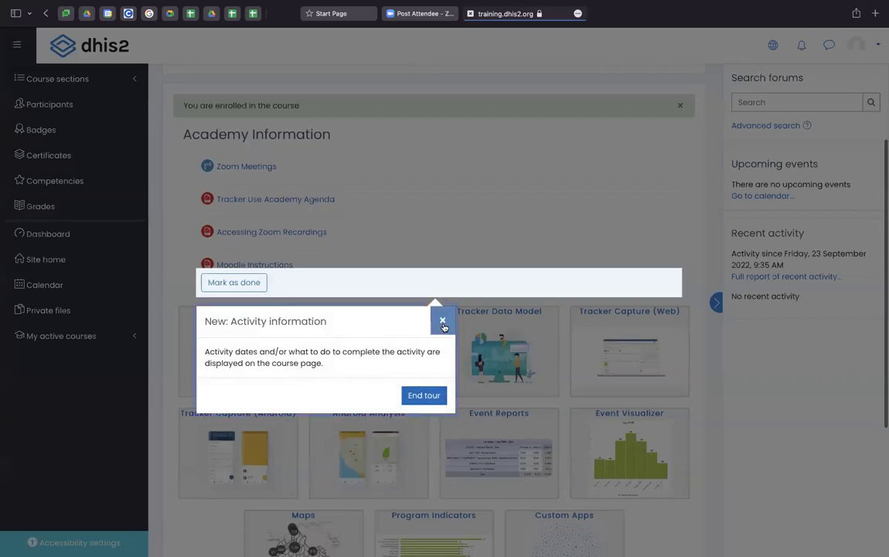
{"action": "left_click", "coordinate": [443, 319]}
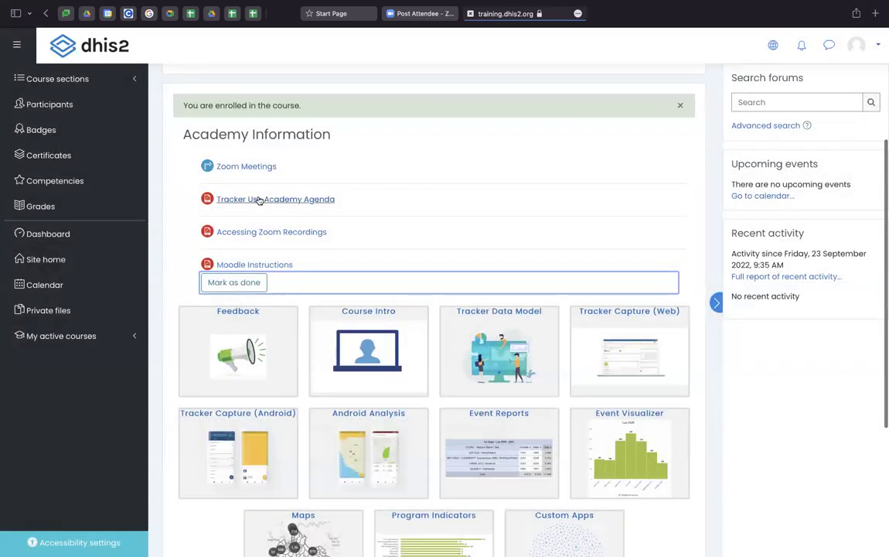
- Scroll the course page to view its banner and the 'You are enrolled in the course' message
{"action": "scroll", "coordinate": [264, 212], "scroll_direction": "up", "scroll_amount": 2}
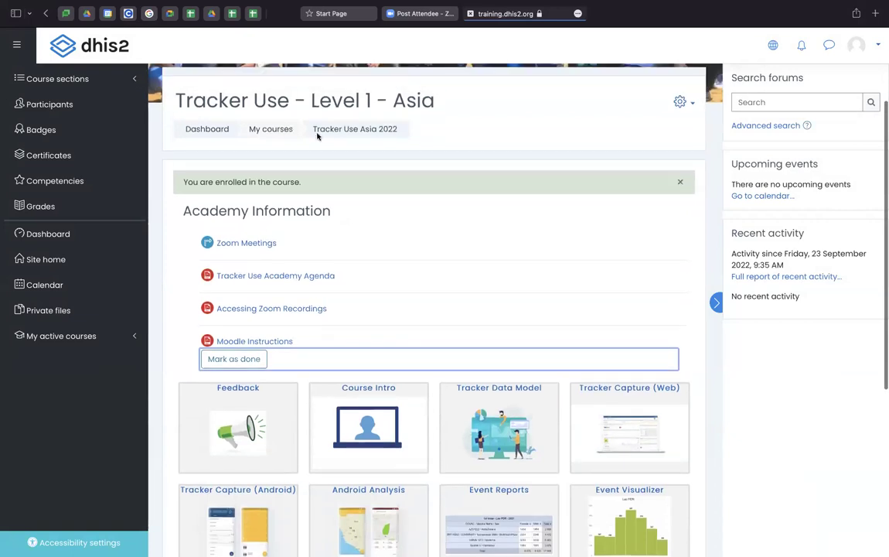
{"action": "scroll", "coordinate": [395, 191], "scroll_direction": "down", "scroll_amount": 5}
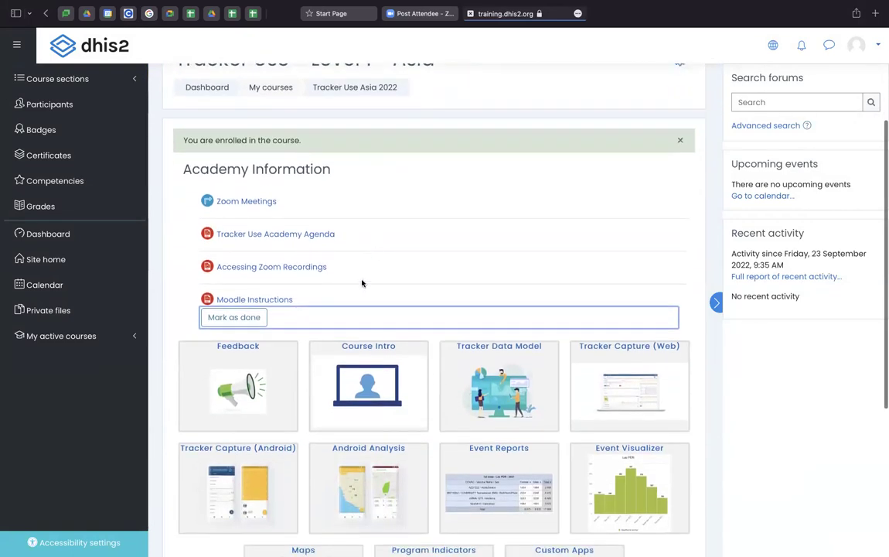
{"action": "scroll", "coordinate": [341, 324], "scroll_direction": "up", "scroll_amount": 3}
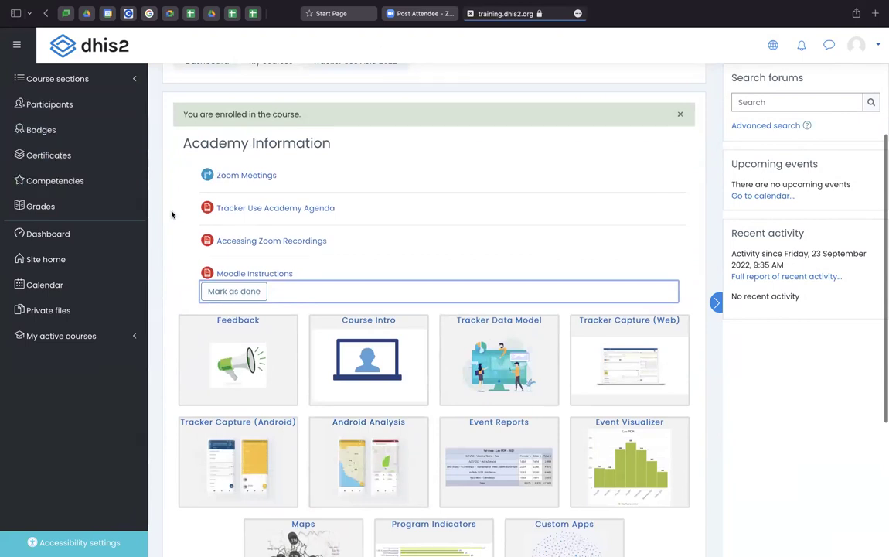
{"action": "scroll", "coordinate": [244, 223], "scroll_direction": "up", "scroll_amount": 5}
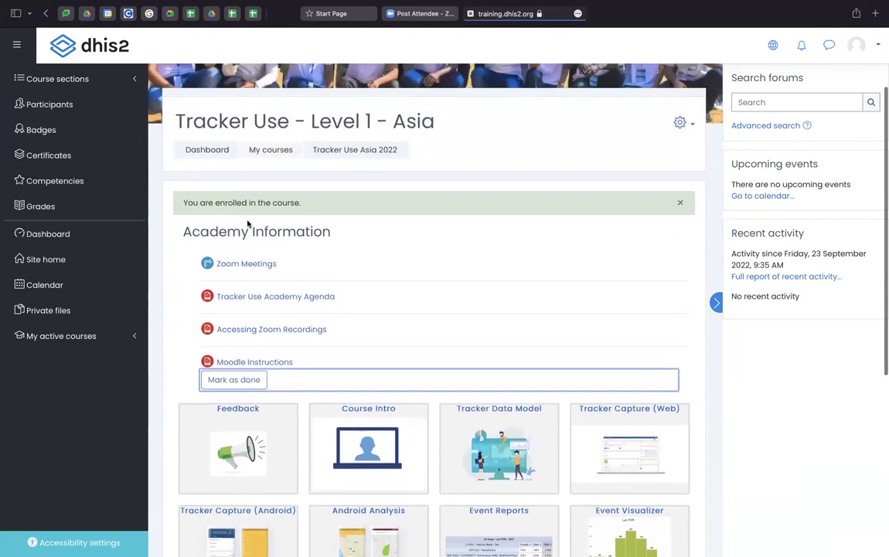
{"action": "scroll", "coordinate": [247, 223], "scroll_direction": "up", "scroll_amount": 2}
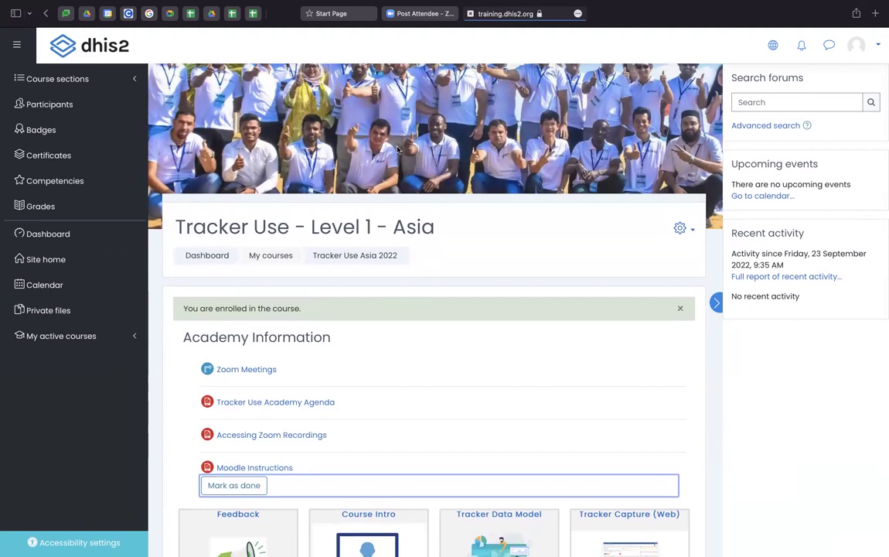
{"action": "scroll", "coordinate": [327, 294], "scroll_direction": "down", "scroll_amount": 2}
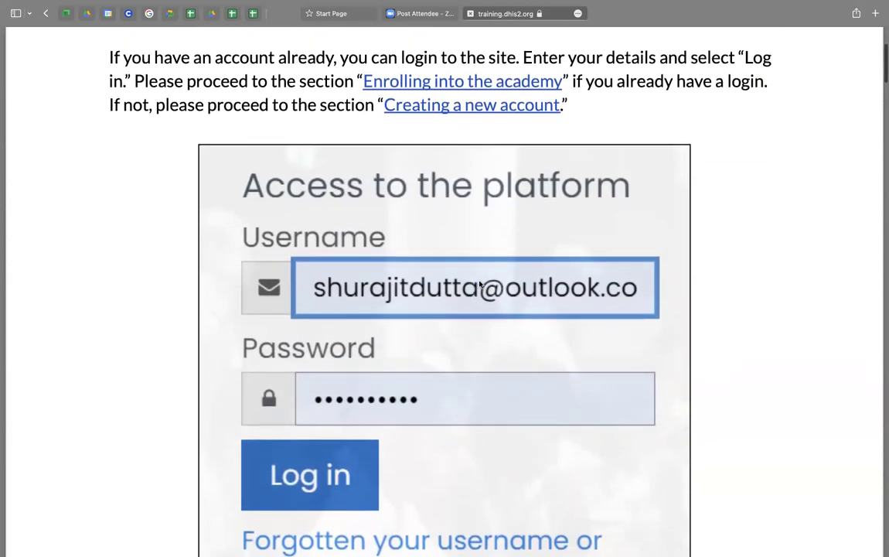
- Scroll to the top of the Moodle Instructions guide to read its Logging In section
{"action": "scroll", "coordinate": [480, 282], "scroll_direction": "up", "scroll_amount": 2}
{"action": "scroll", "coordinate": [480, 258], "scroll_direction": "down", "scroll_amount": 10}
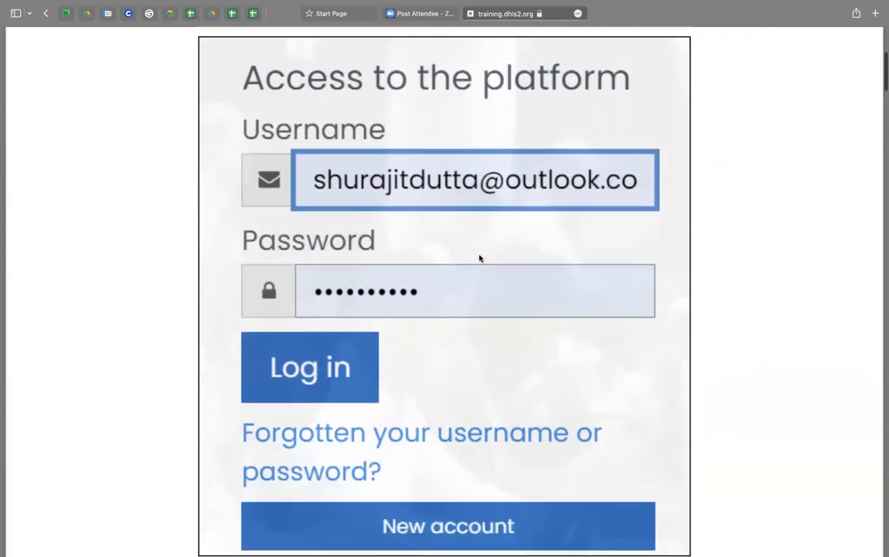
{"action": "scroll", "coordinate": [479, 257], "scroll_direction": "up", "scroll_amount": 4}
{"action": "scroll", "coordinate": [479, 257], "scroll_direction": "up", "scroll_amount": 1}
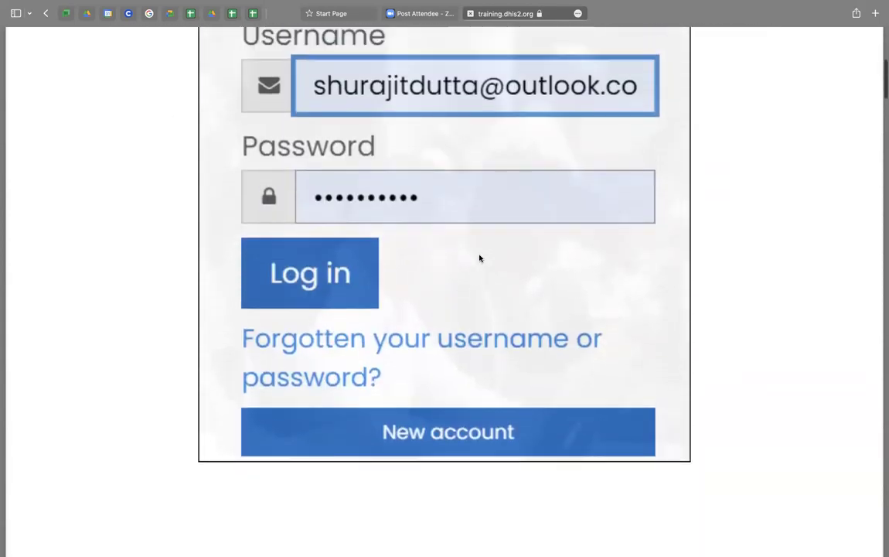
{"action": "scroll", "coordinate": [480, 258], "scroll_direction": "up", "scroll_amount": 2}
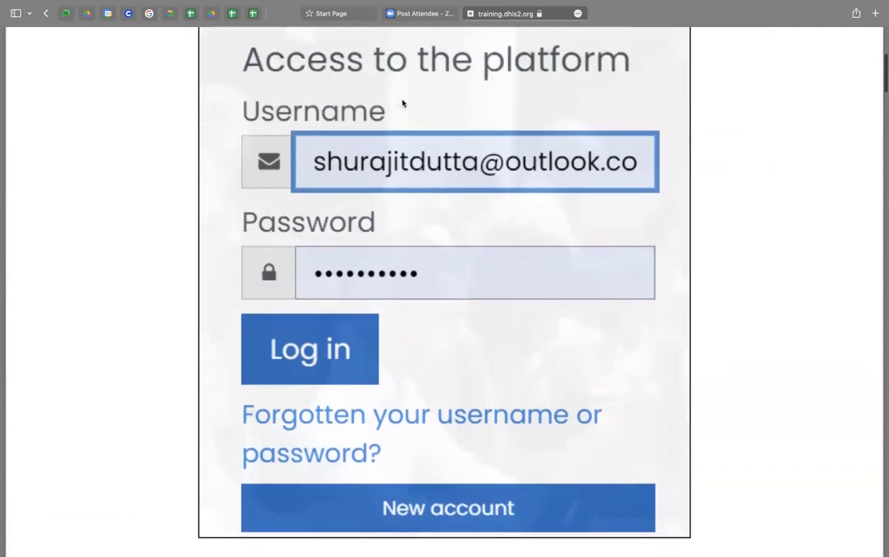
- Scroll through Creating a new Account and registration confirmation down to Enrolling into the Academy
{"action": "scroll", "coordinate": [403, 103], "scroll_direction": "down", "scroll_amount": 8}
{"action": "scroll", "coordinate": [404, 313], "scroll_direction": "down", "scroll_amount": 8}
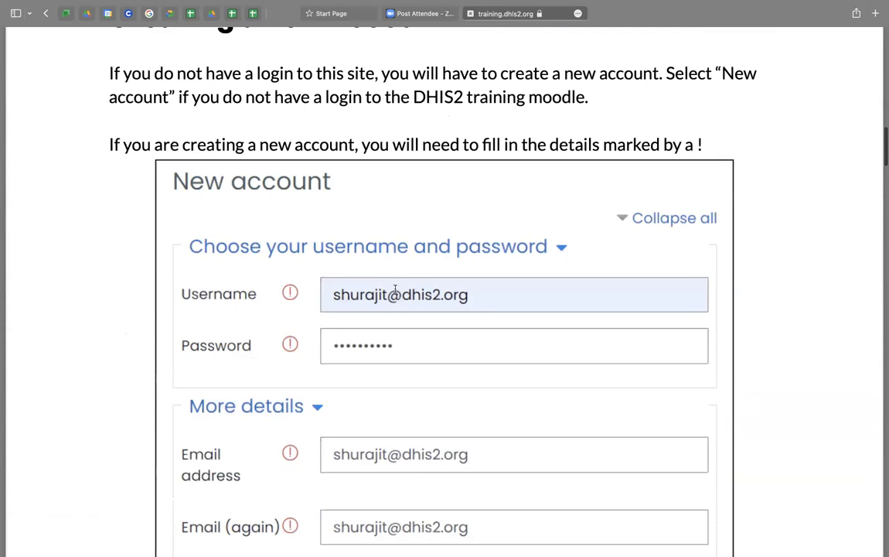
{"action": "scroll", "coordinate": [395, 289], "scroll_direction": "down", "scroll_amount": 9}
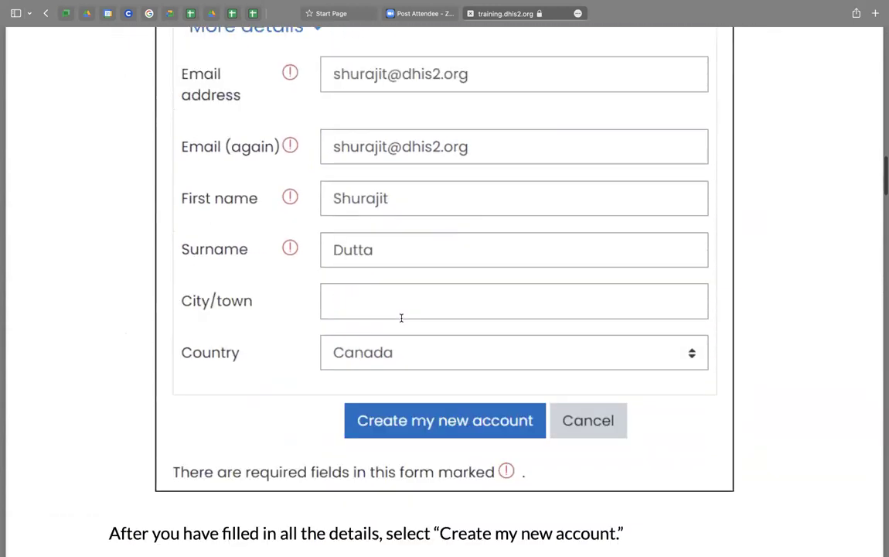
{"action": "scroll", "coordinate": [401, 318], "scroll_direction": "down", "scroll_amount": 8}
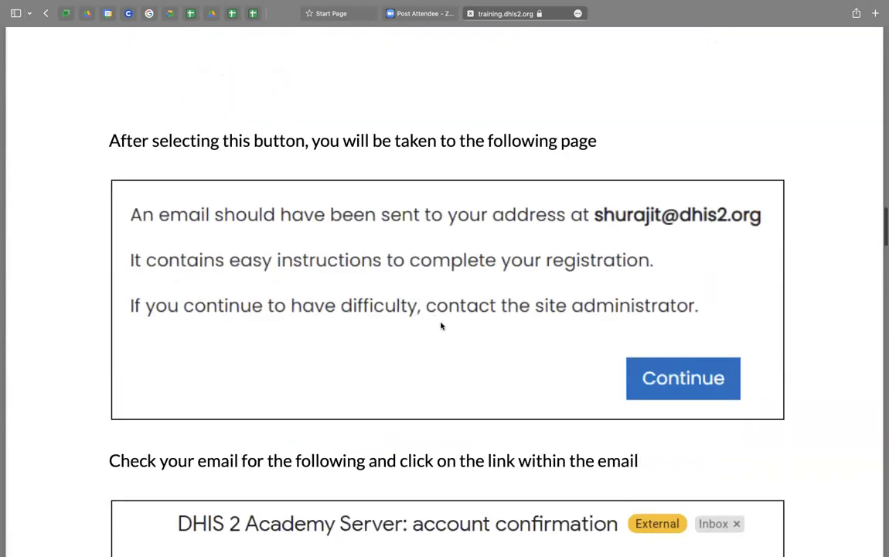
{"action": "scroll", "coordinate": [441, 325], "scroll_direction": "down", "scroll_amount": 2}
{"action": "scroll", "coordinate": [440, 410], "scroll_direction": "down", "scroll_amount": 3}
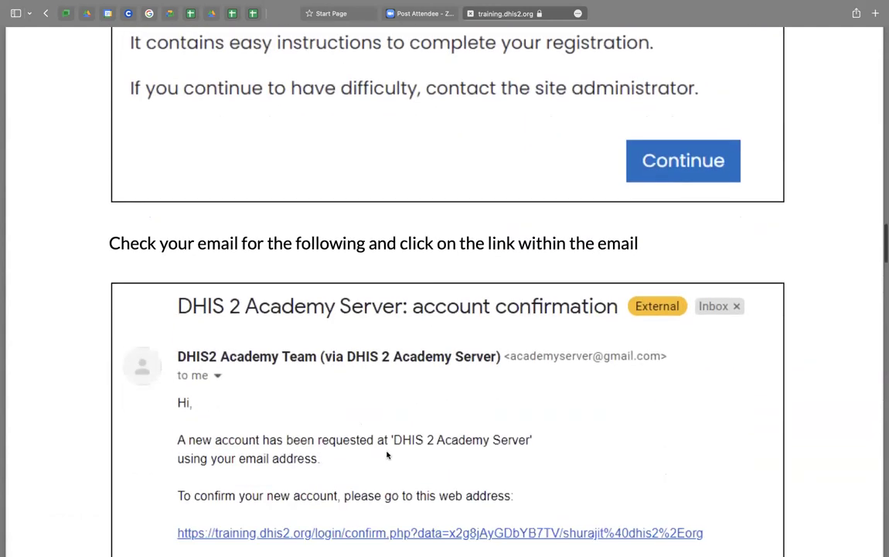
{"action": "scroll", "coordinate": [461, 400], "scroll_direction": "down", "scroll_amount": 1}
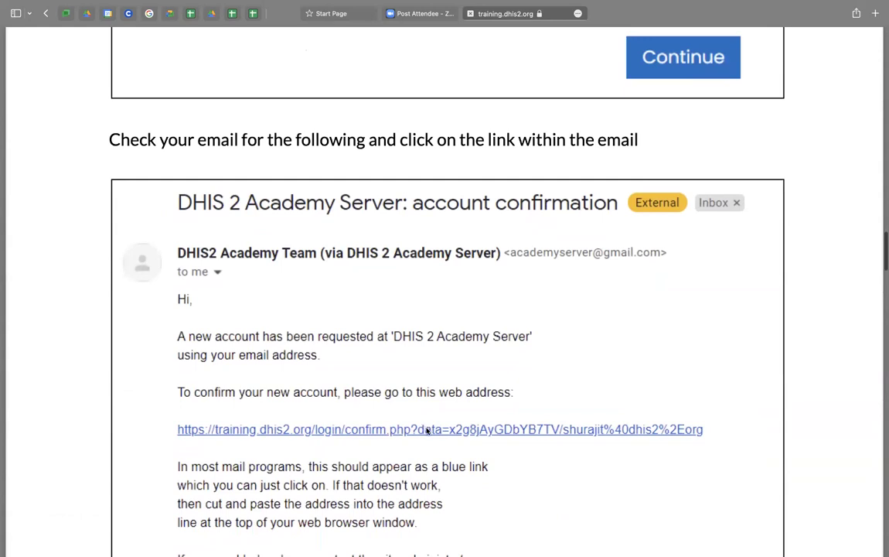
{"action": "scroll", "coordinate": [426, 432], "scroll_direction": "down", "scroll_amount": 9}
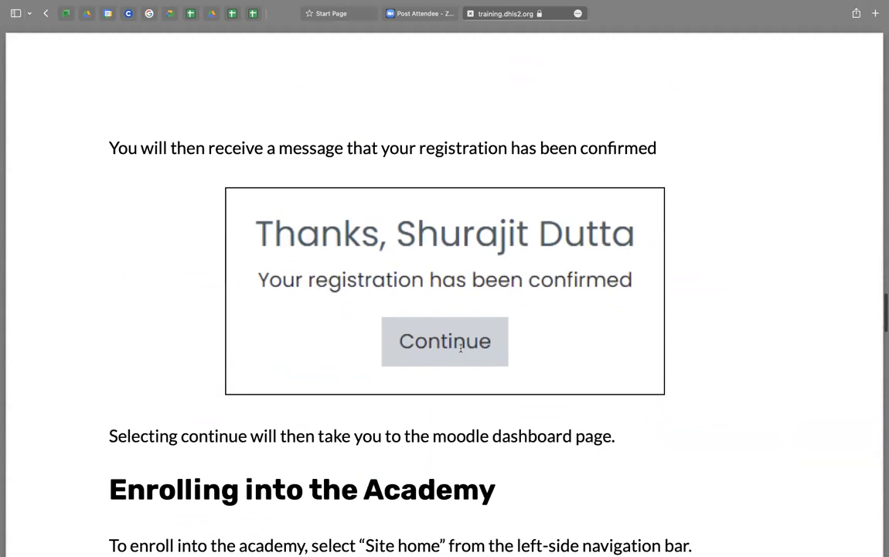
{"action": "scroll", "coordinate": [460, 348], "scroll_direction": "down", "scroll_amount": 5}
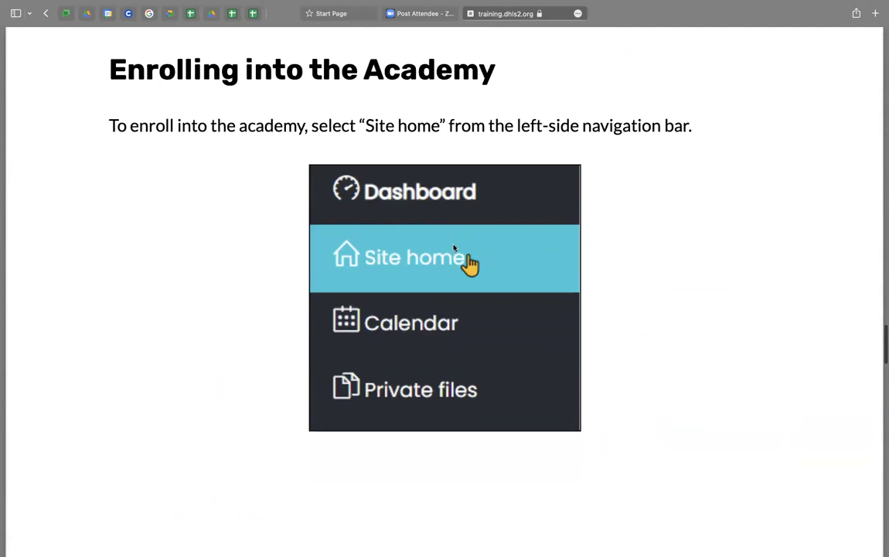
{"action": "scroll", "coordinate": [453, 249], "scroll_direction": "down", "scroll_amount": 5}
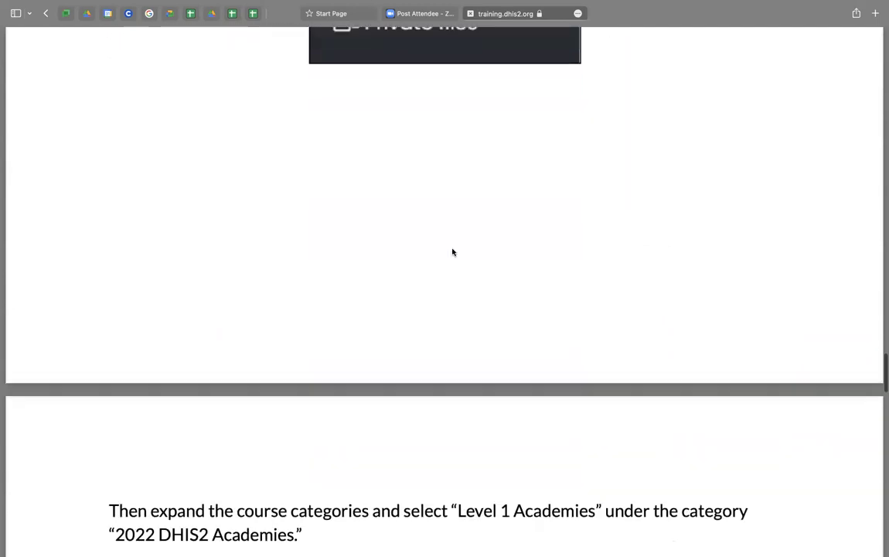
{"action": "scroll", "coordinate": [452, 252], "scroll_direction": "down", "scroll_amount": 5}
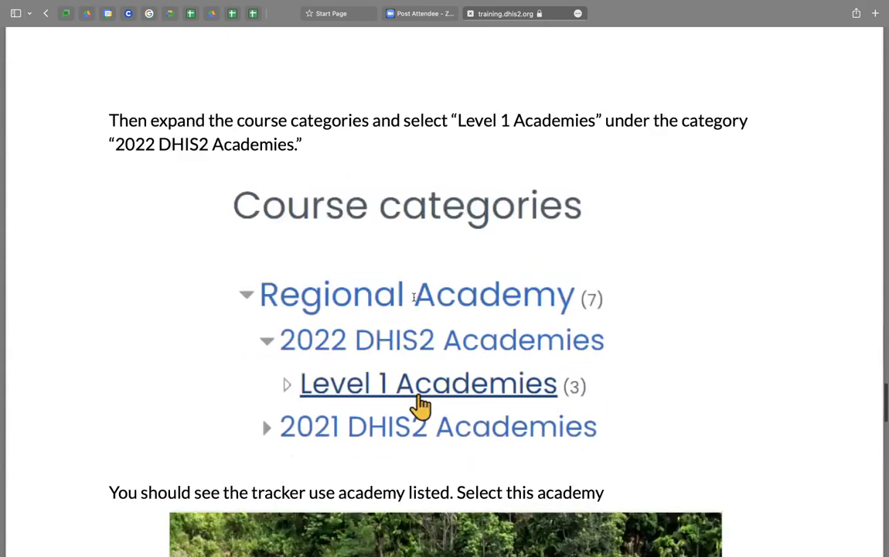
{"action": "scroll", "coordinate": [419, 362], "scroll_direction": "down", "scroll_amount": 1}
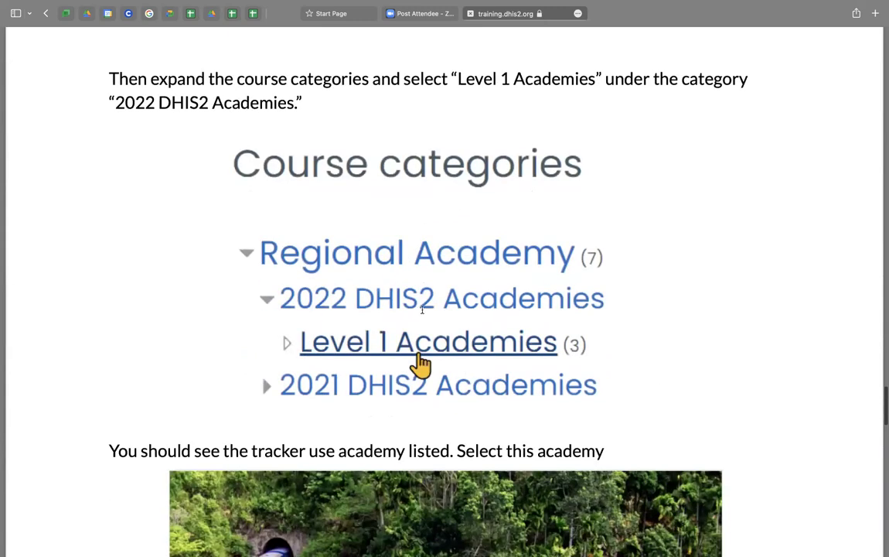
{"action": "scroll", "coordinate": [417, 324], "scroll_direction": "down", "scroll_amount": 1}
{"action": "scroll", "coordinate": [444, 341], "scroll_direction": "down", "scroll_amount": 7}
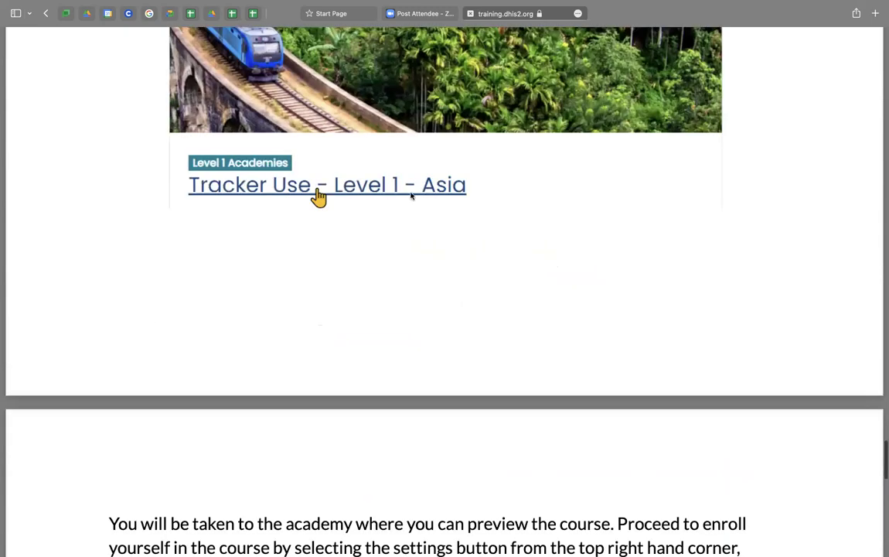
{"action": "scroll", "coordinate": [413, 198], "scroll_direction": "down", "scroll_amount": 10}
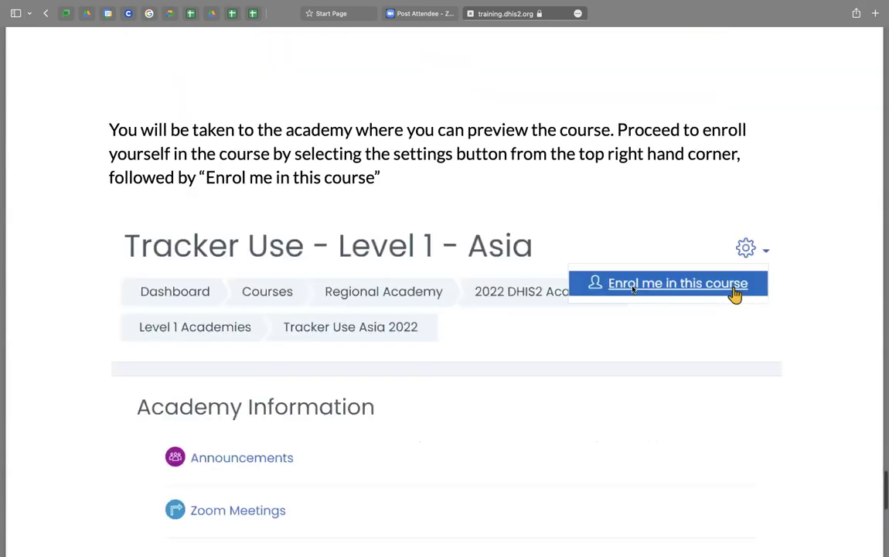
{"action": "scroll", "coordinate": [640, 276], "scroll_direction": "down", "scroll_amount": 2}
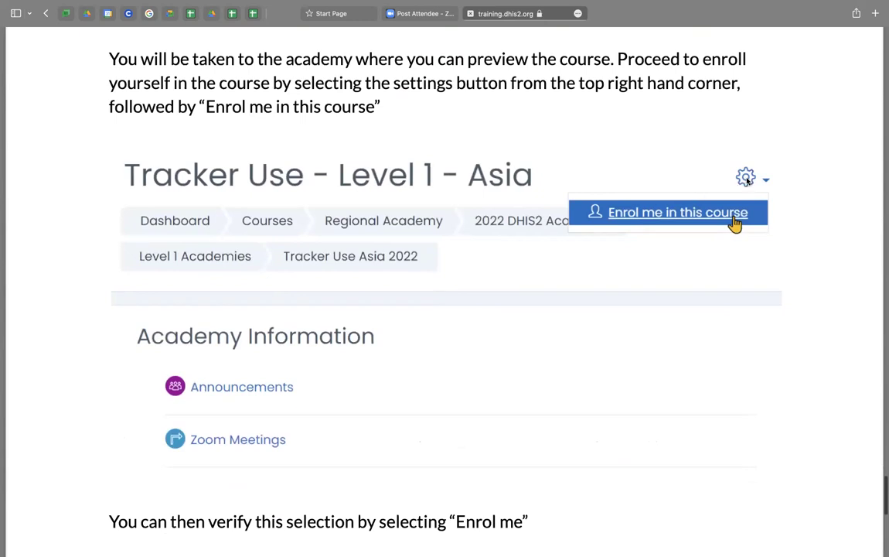
{"action": "scroll", "coordinate": [433, 277], "scroll_direction": "down", "scroll_amount": 10}
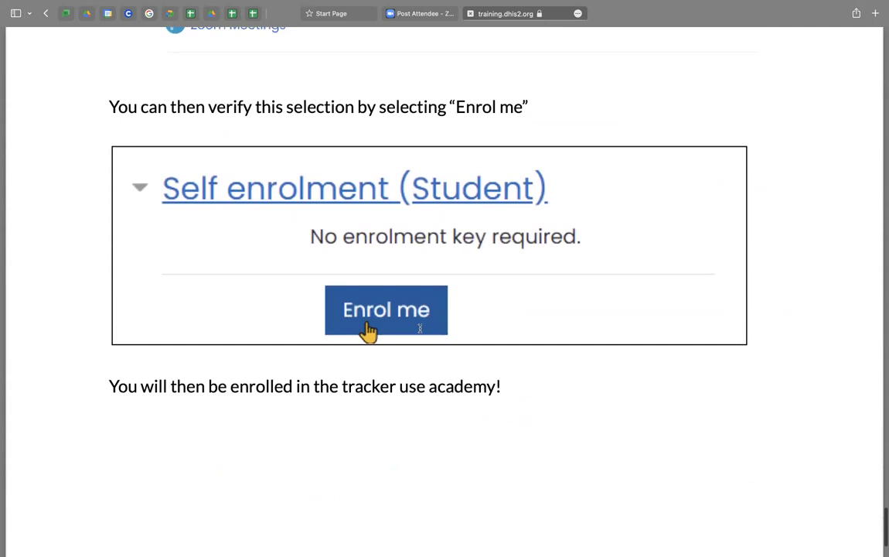
{"action": "scroll", "coordinate": [419, 328], "scroll_direction": "up", "scroll_amount": 20}
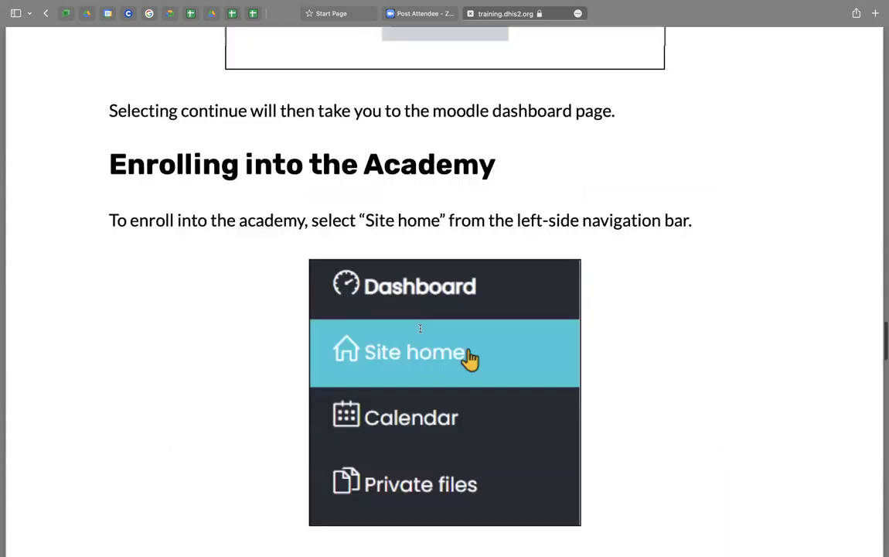
{"action": "scroll", "coordinate": [419, 328], "scroll_direction": "up", "scroll_amount": 20}
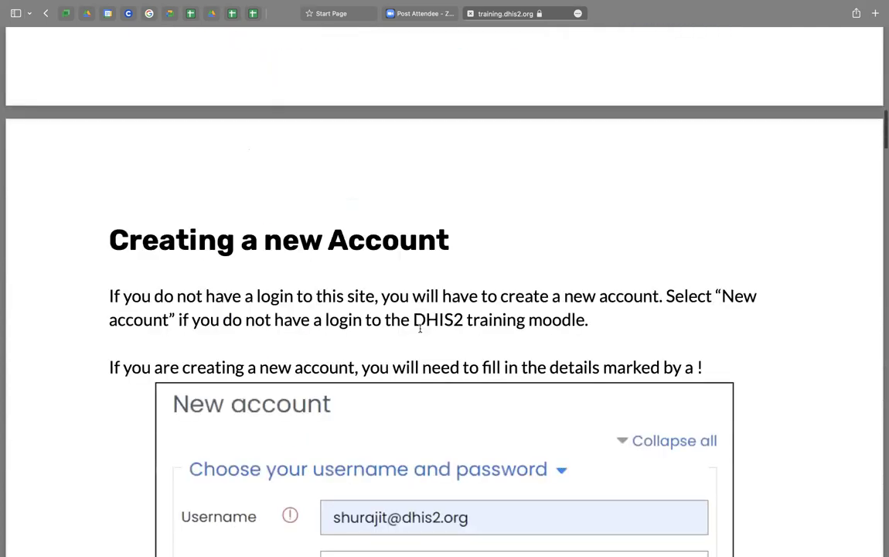
{"action": "scroll", "coordinate": [419, 328], "scroll_direction": "up", "scroll_amount": 5}
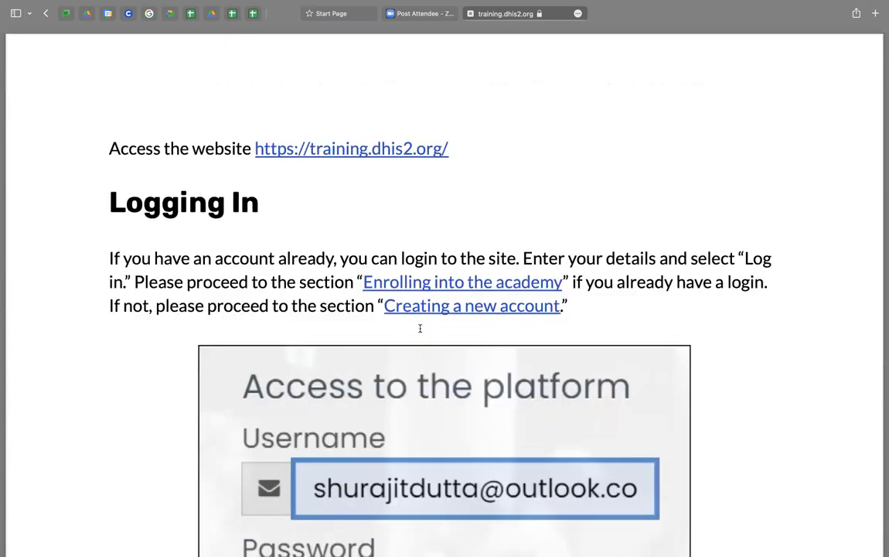